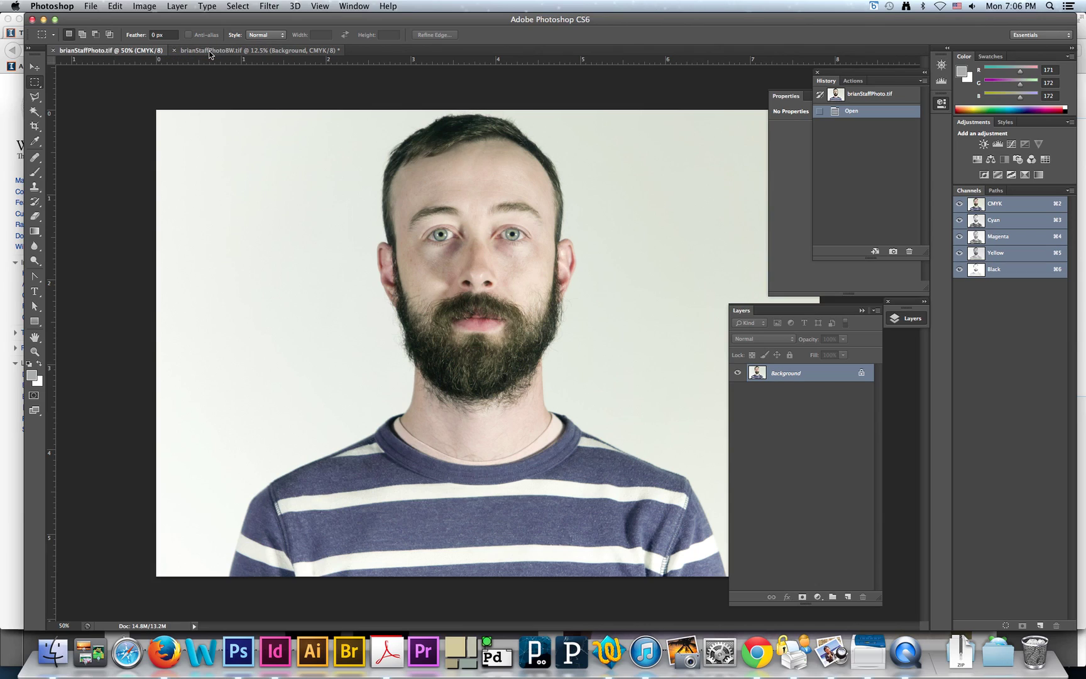
Switch to the close-up face document and convert it to Grayscale mode, flattening its layers
click(208, 50)
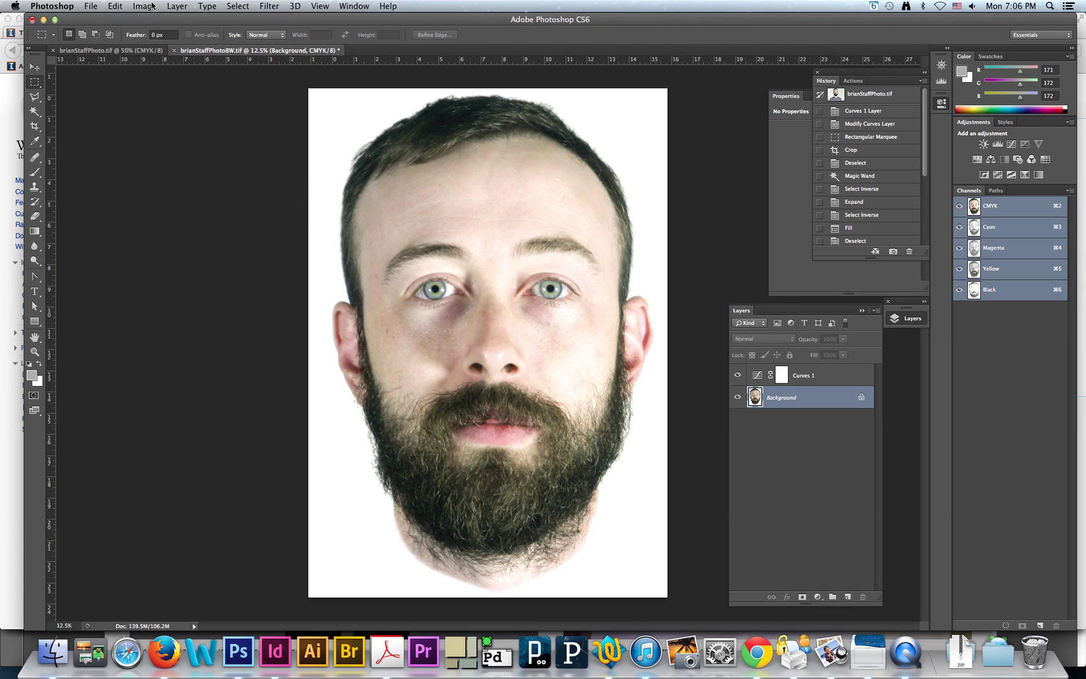
click(151, 7)
mouse_move(154, 25)
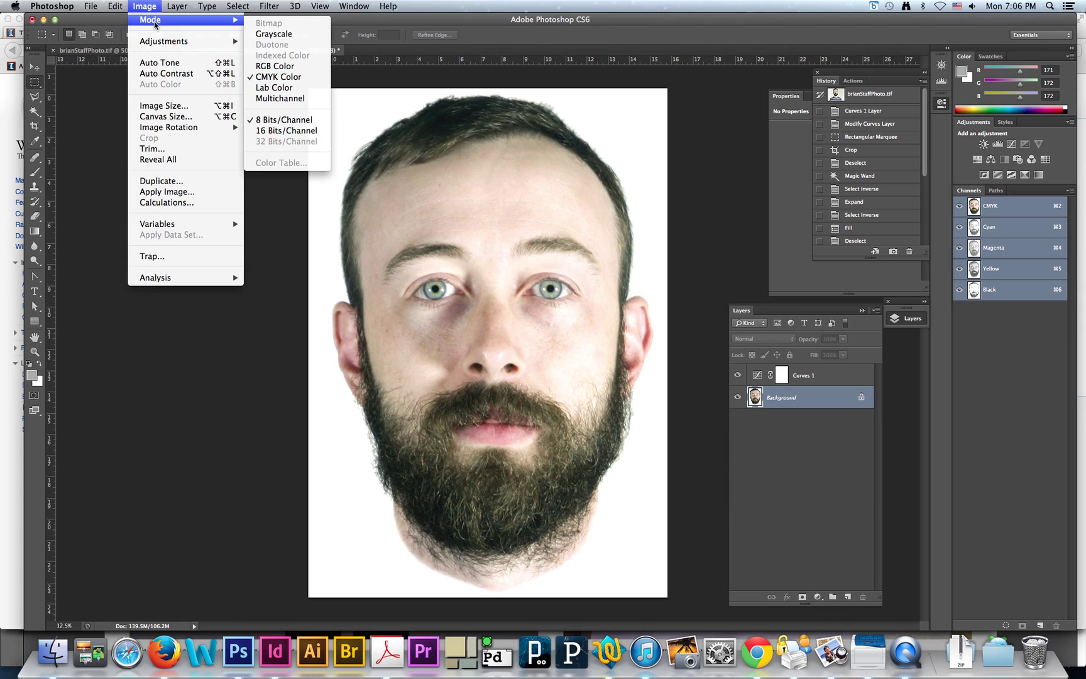
click(281, 35)
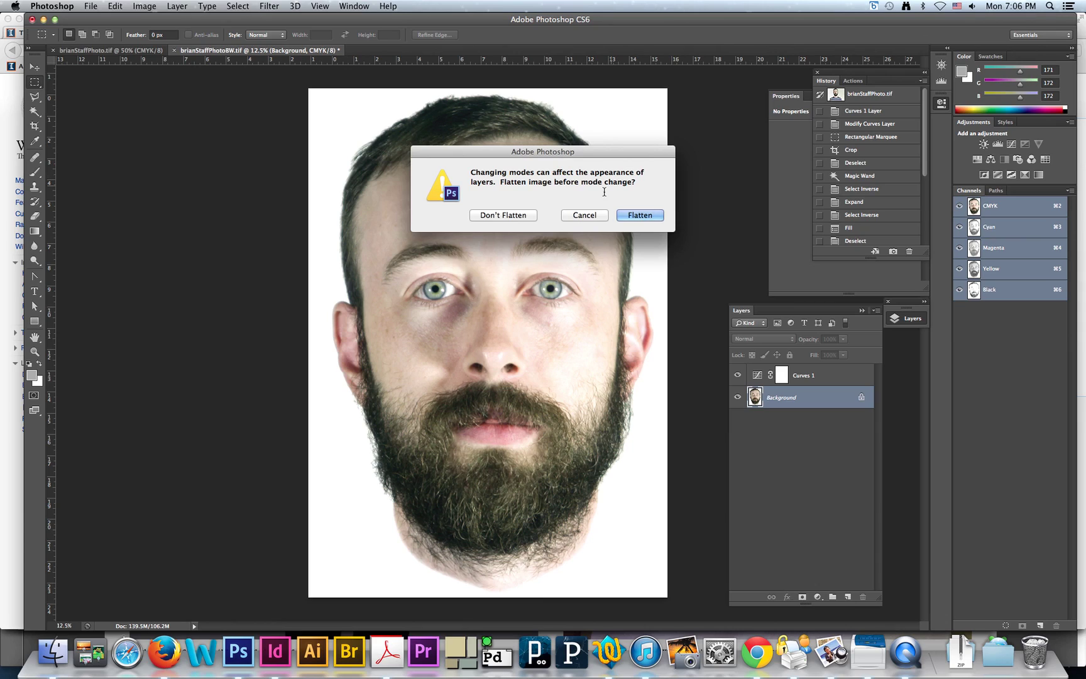
click(640, 216)
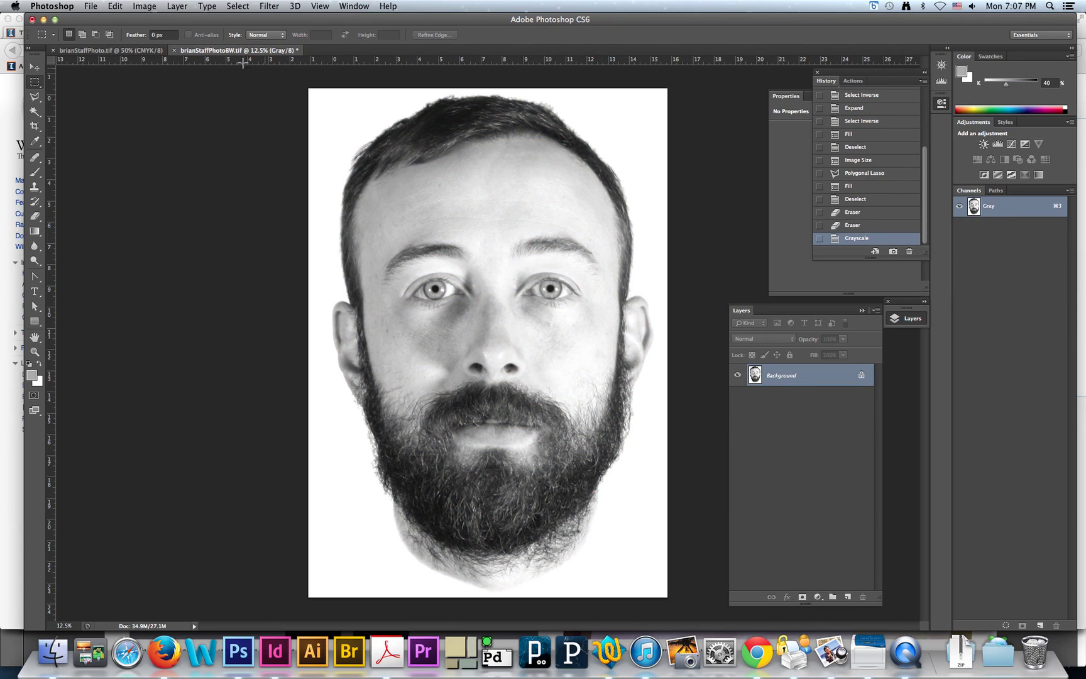
click(144, 6)
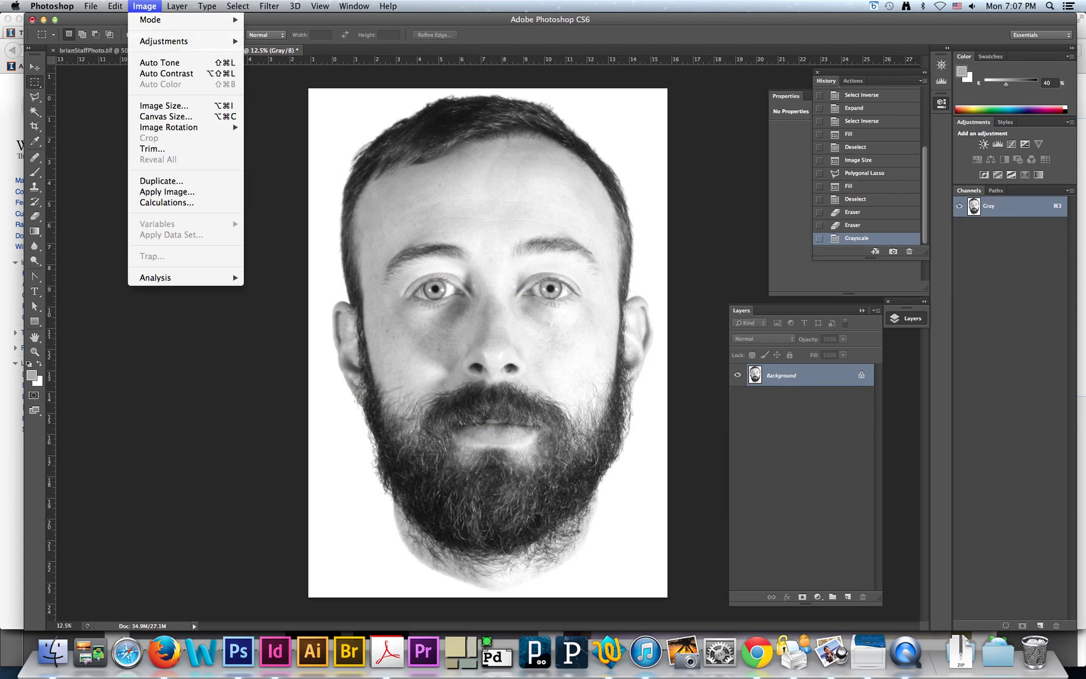
key(Escape)
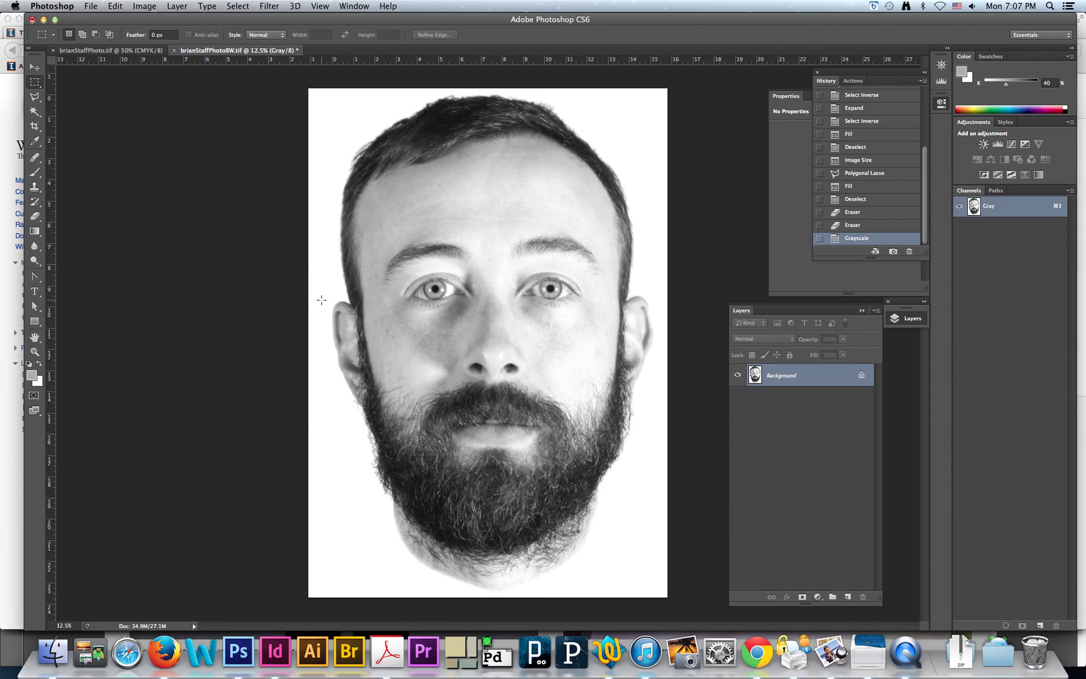
Place two vertical guides on the face image, one just outside each ear
drag(53, 330, 331, 321)
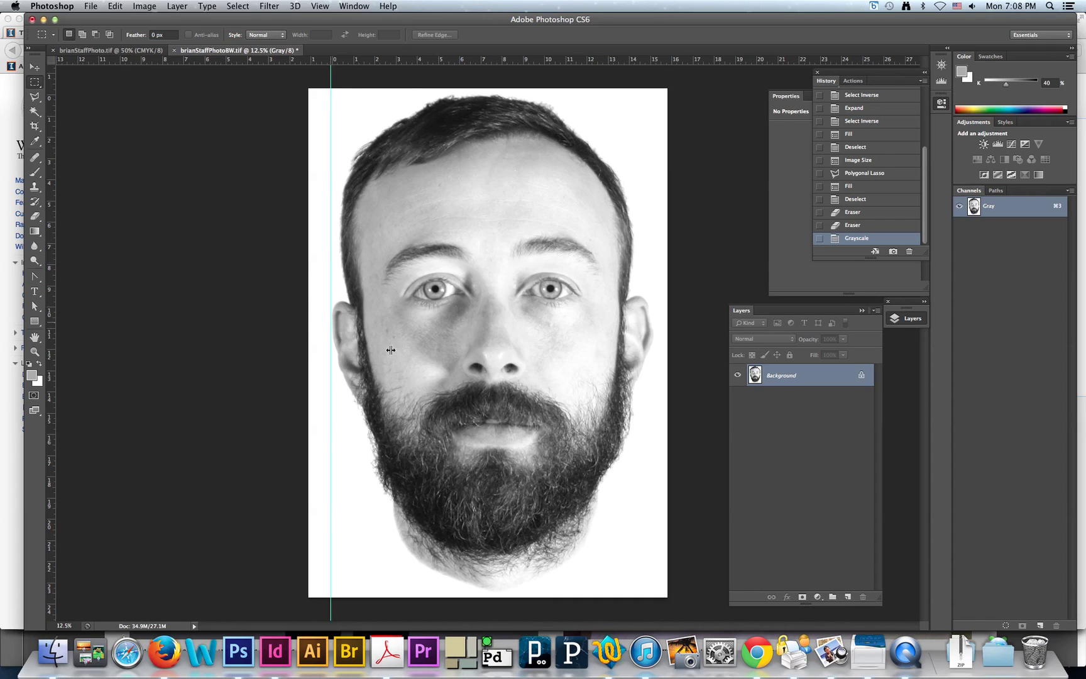
drag(50, 344, 655, 335)
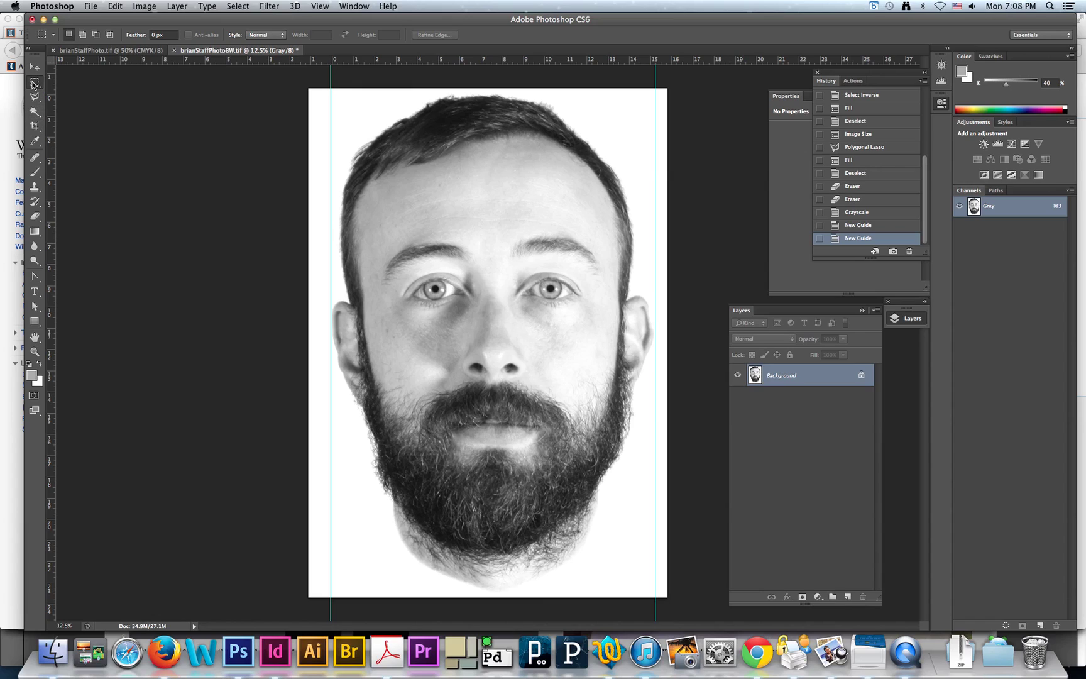
Crop the image with an unconstrained ratio, trimming both sides to the vertical guides and keeping the full height of the head
drag(35, 126, 97, 125)
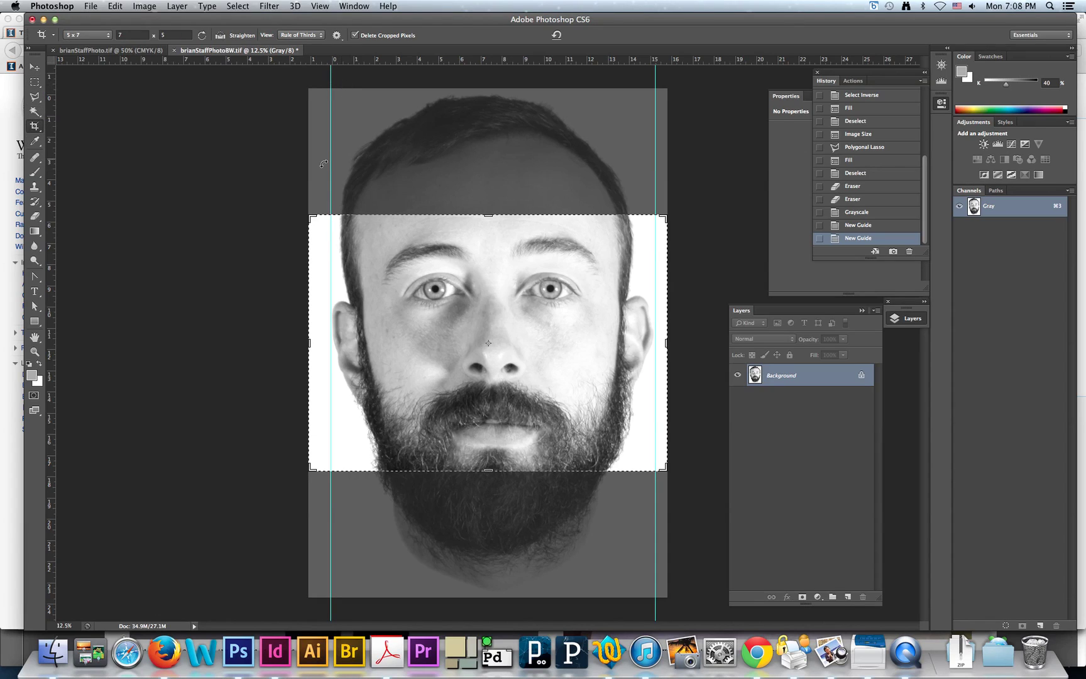
click(317, 35)
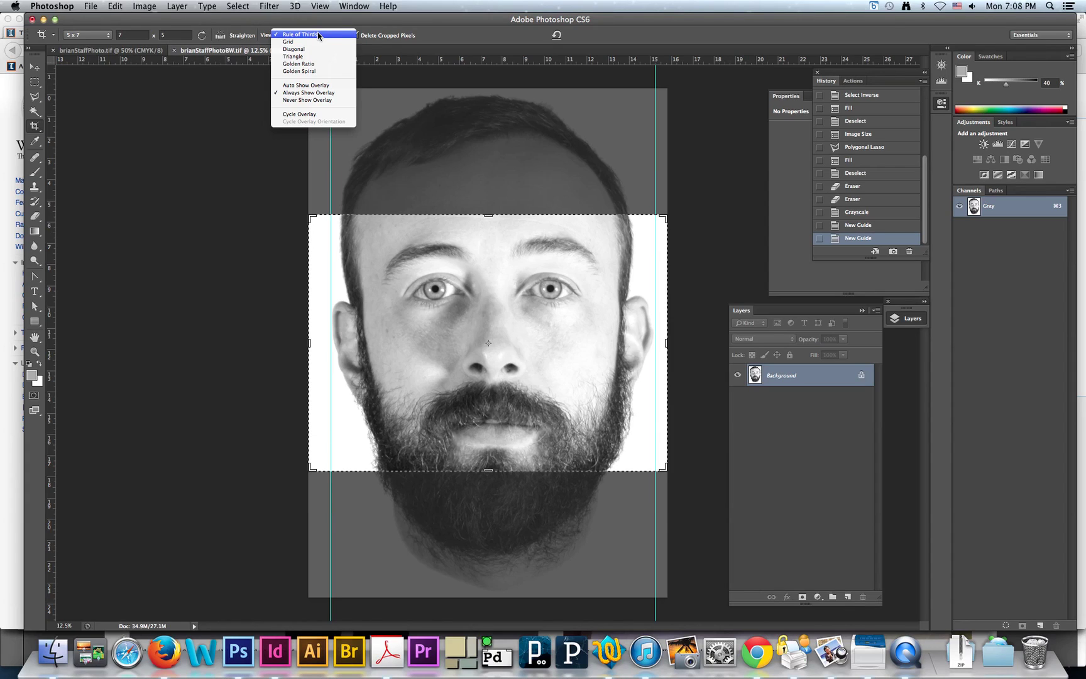
click(97, 39)
click(107, 37)
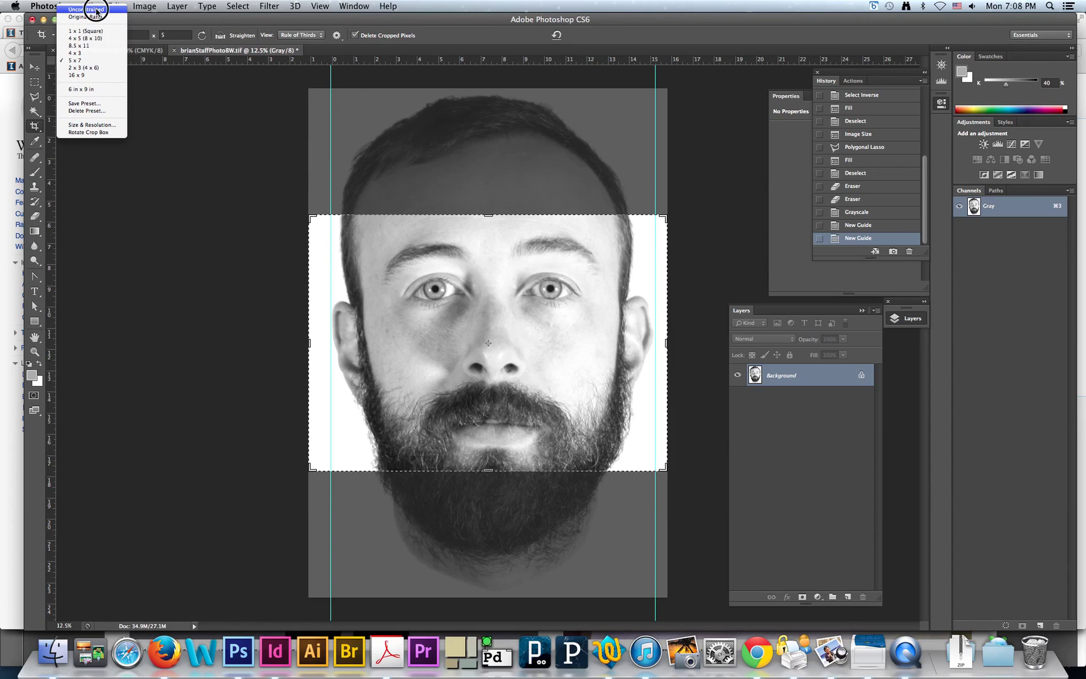
click(96, 11)
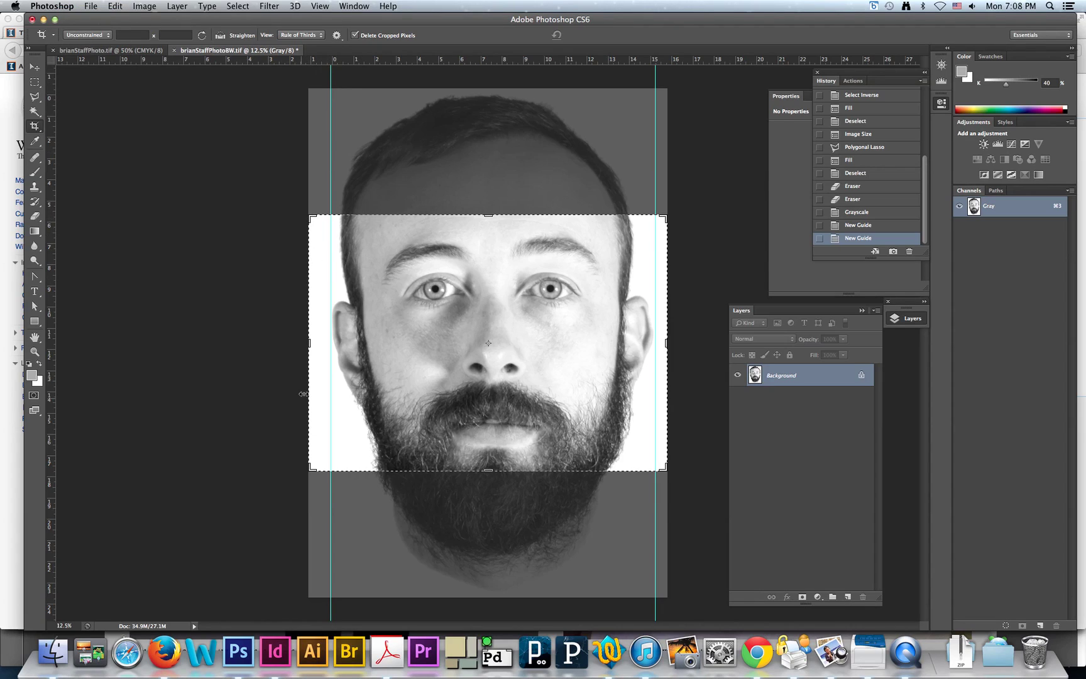
mouse_move(310, 342)
mouse_down()
mouse_move(329, 336)
mouse_move(320, 342)
mouse_up()
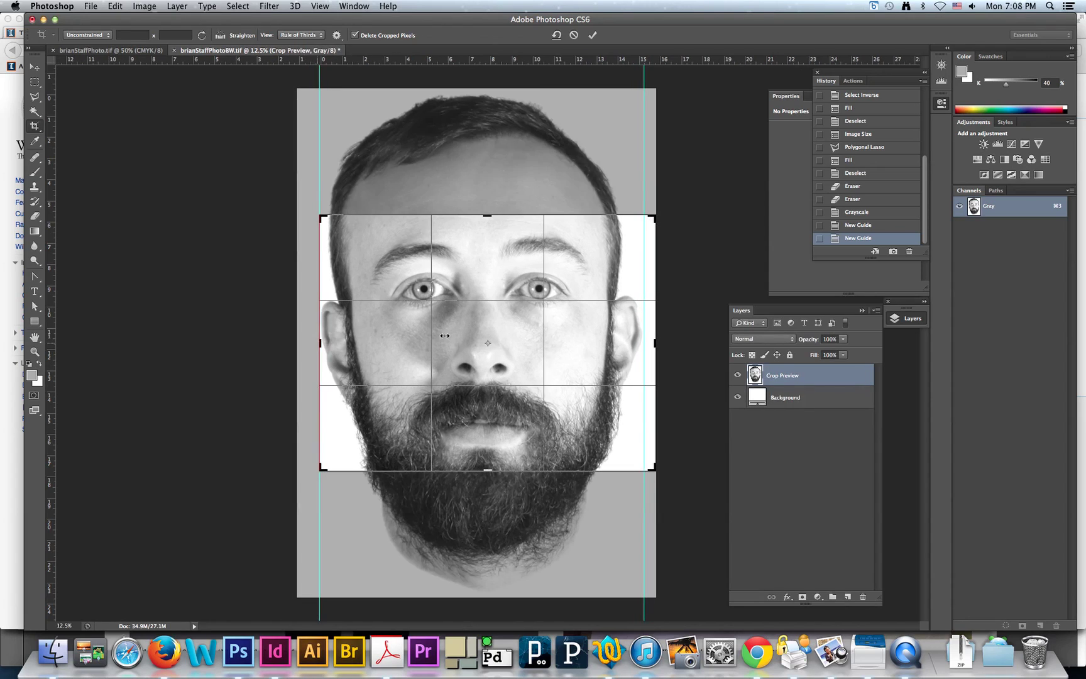
drag(656, 342, 648, 343)
drag(487, 215, 477, 151)
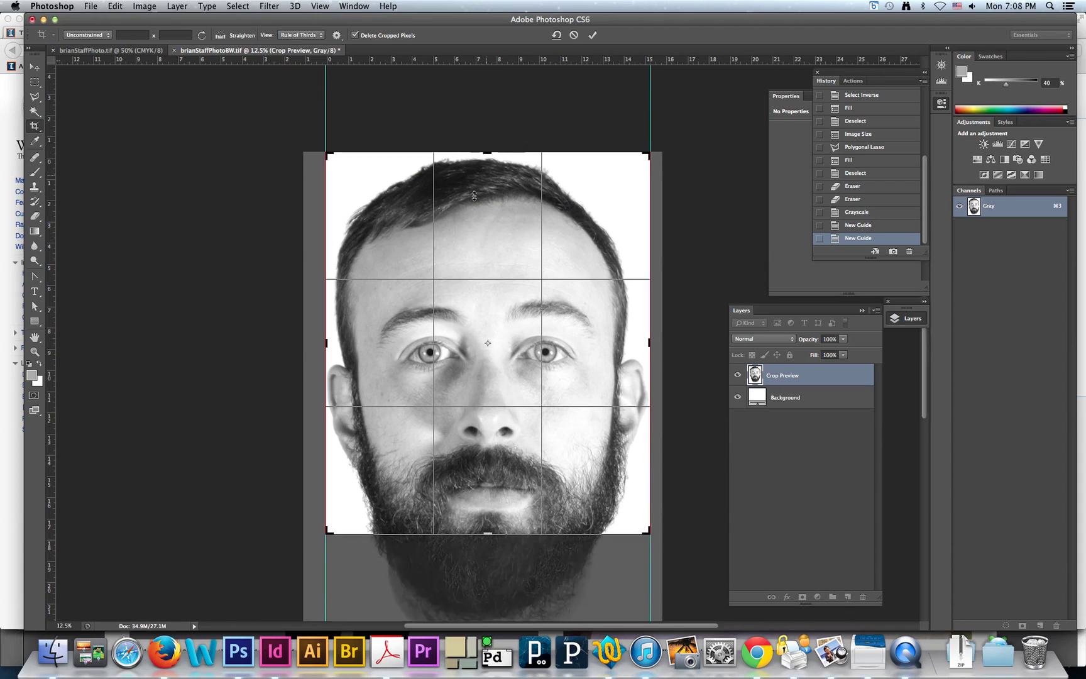
scroll(510, 370, down, 3)
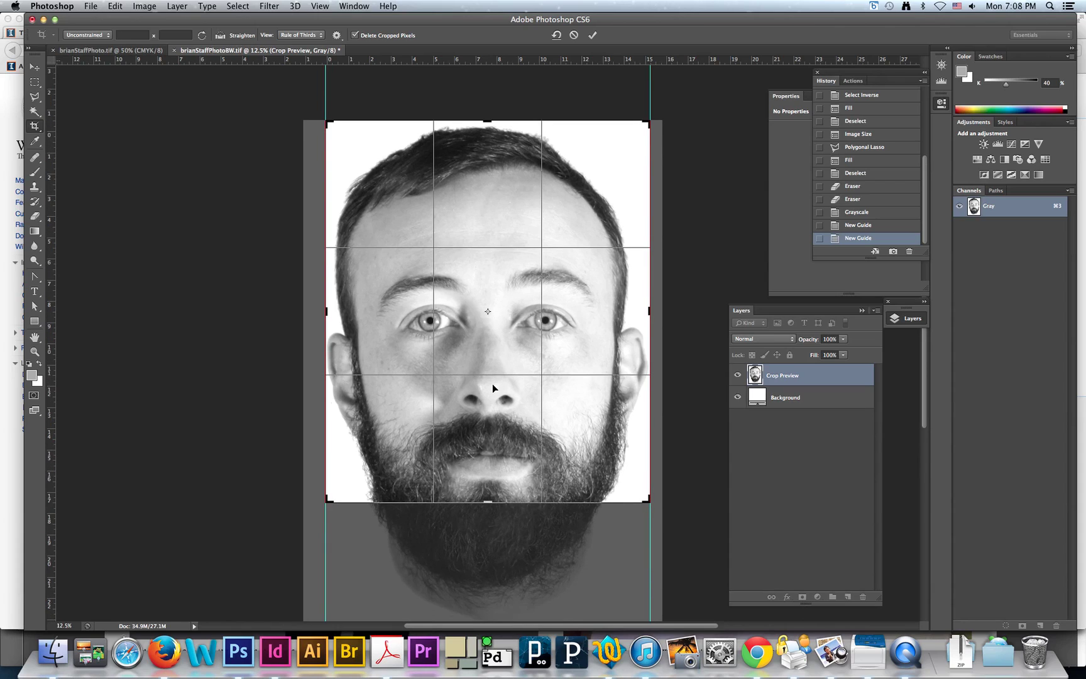
scroll(511, 437, down, 3)
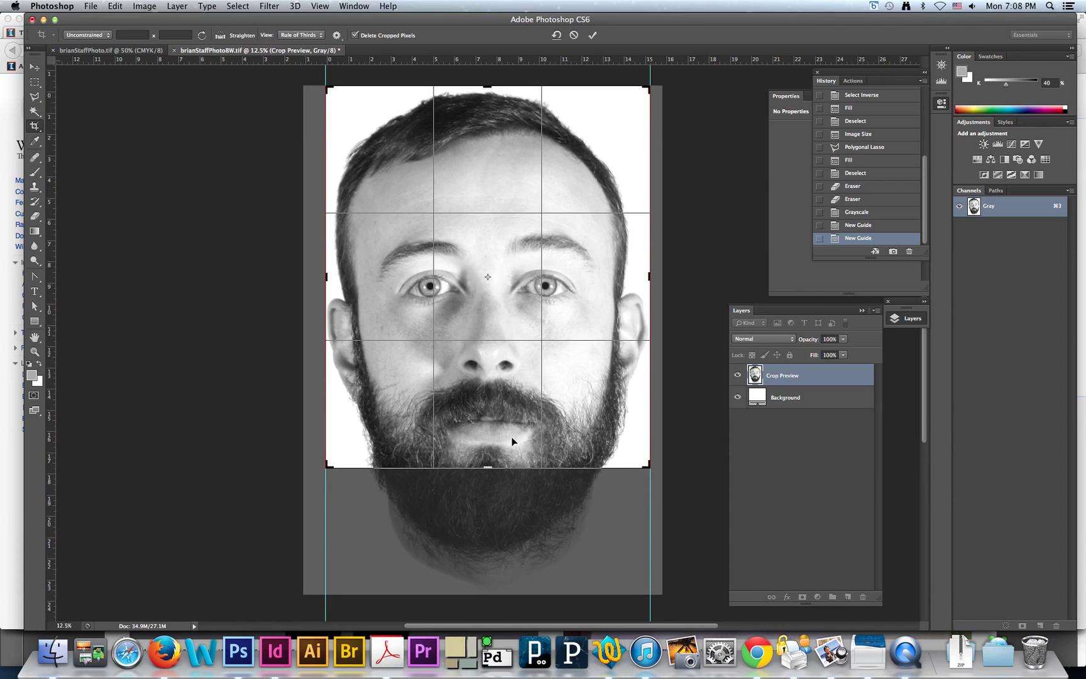
drag(488, 467, 489, 531)
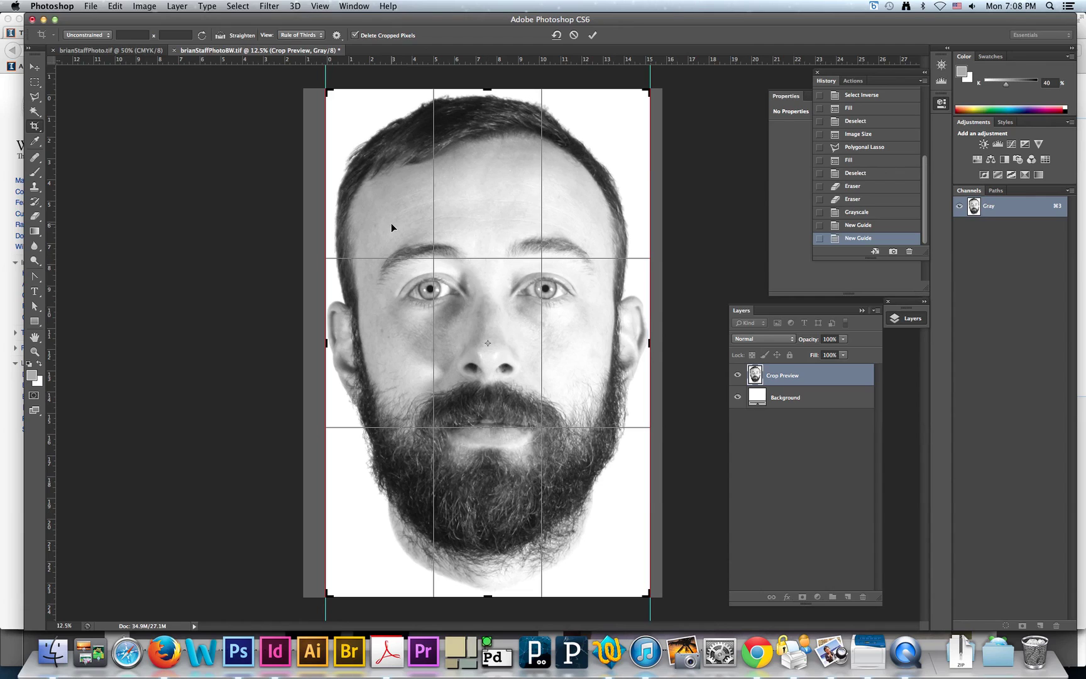
key(Return)
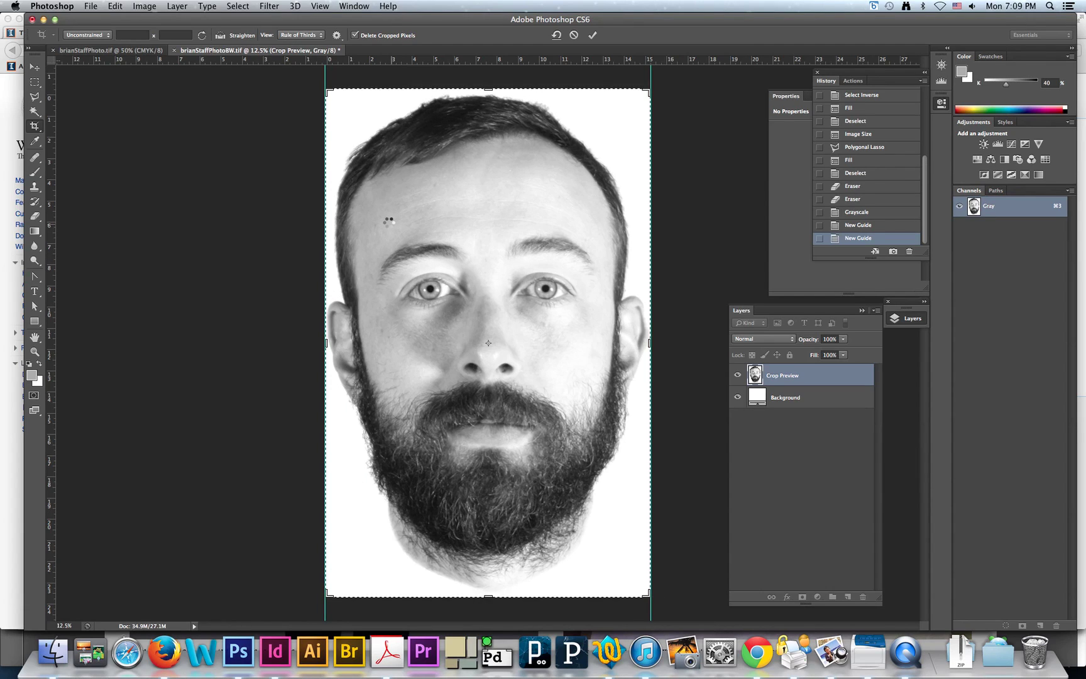
click(32, 66)
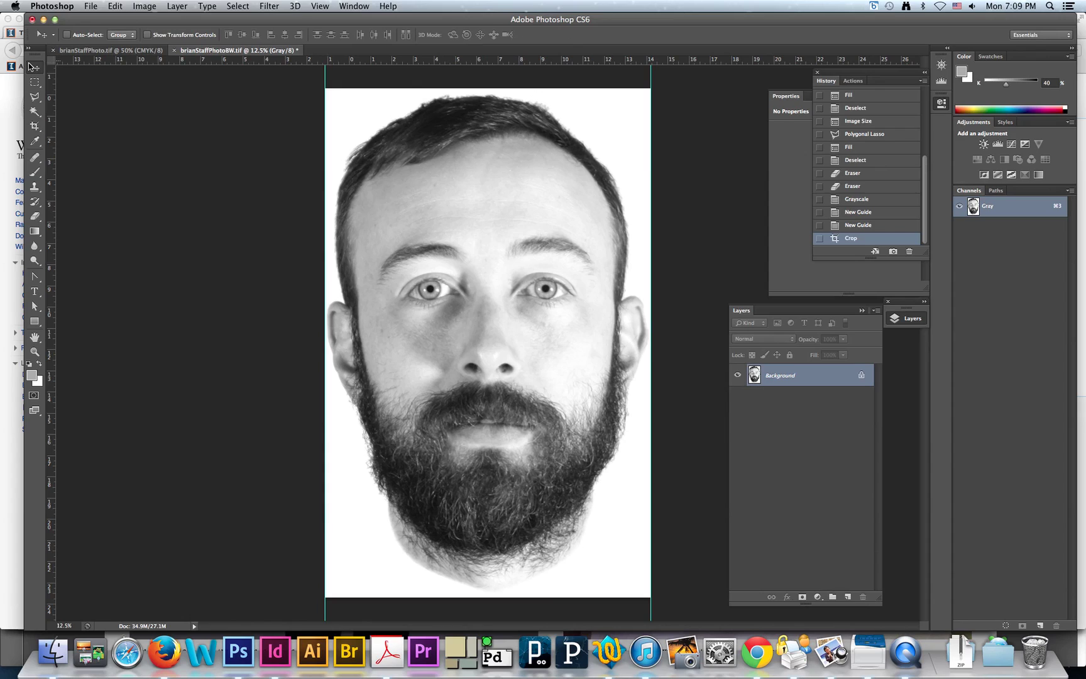
Resize the image to a document width of 14 inches with proportions constrained and resampling enabled
click(154, 7)
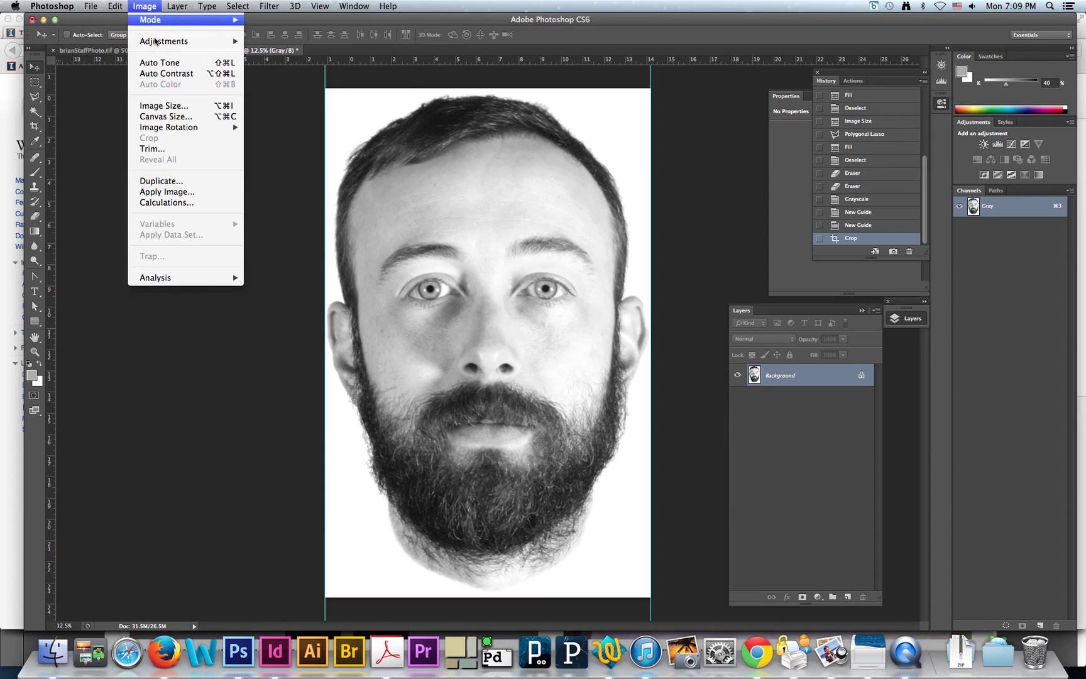
click(164, 105)
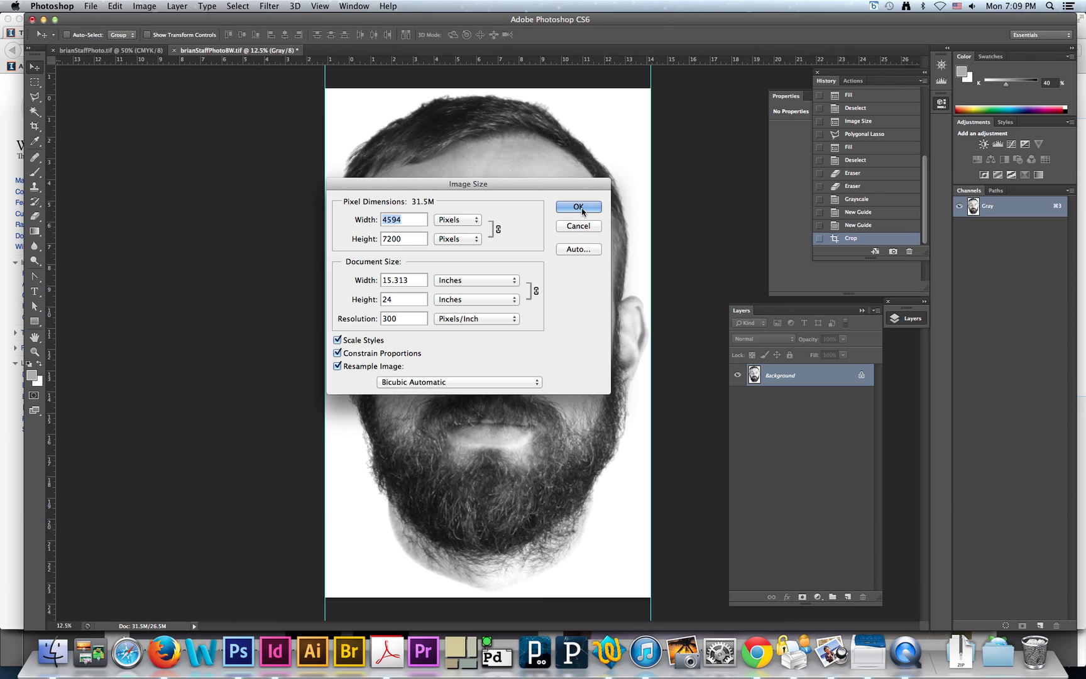
click(337, 366)
click(338, 365)
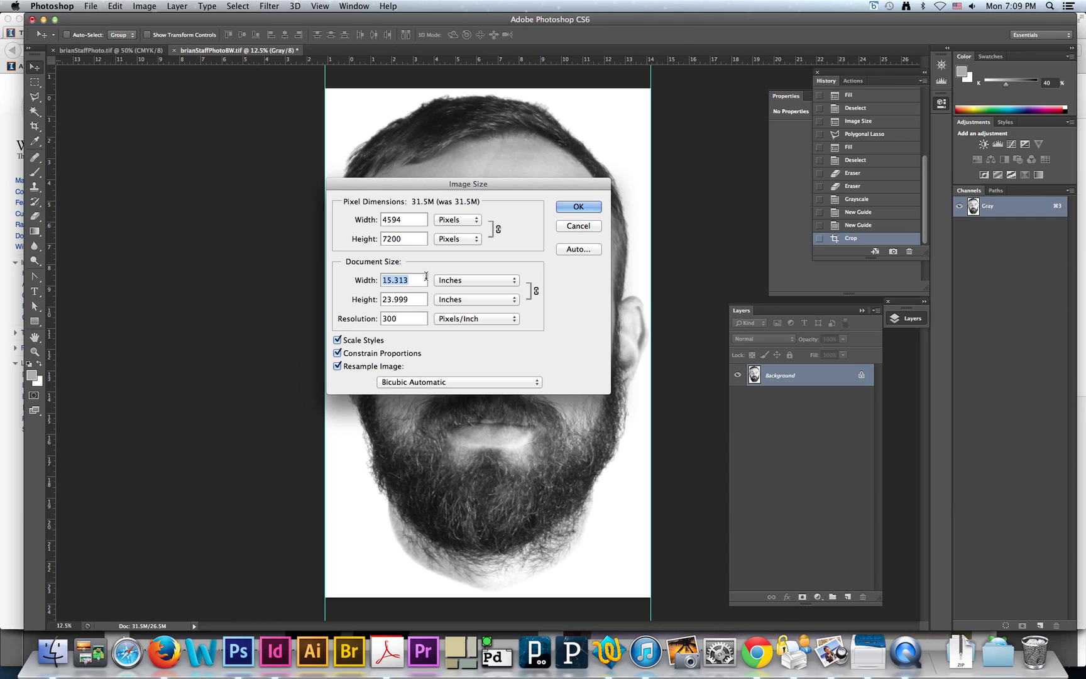
text(14)
click(589, 209)
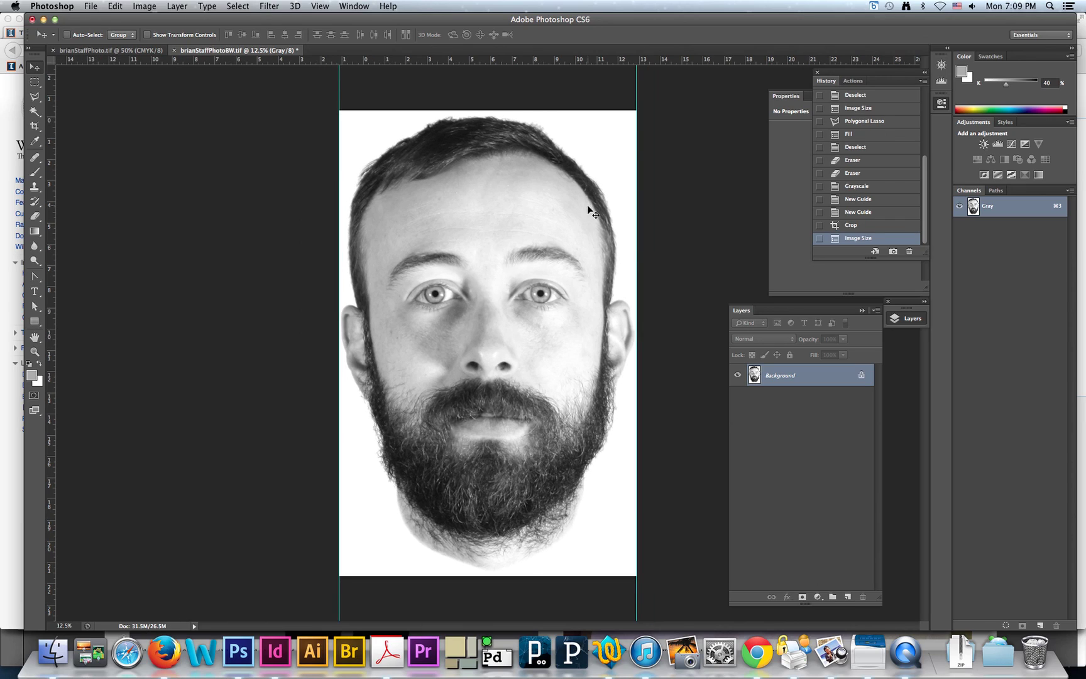
Convert the image to Bitmap mode at 300 pixels/inch using a halftone screen of 15 lines/inch, 45 degrees, and Round shape
click(144, 6)
click(154, 7)
click(144, 6)
mouse_move(143, 20)
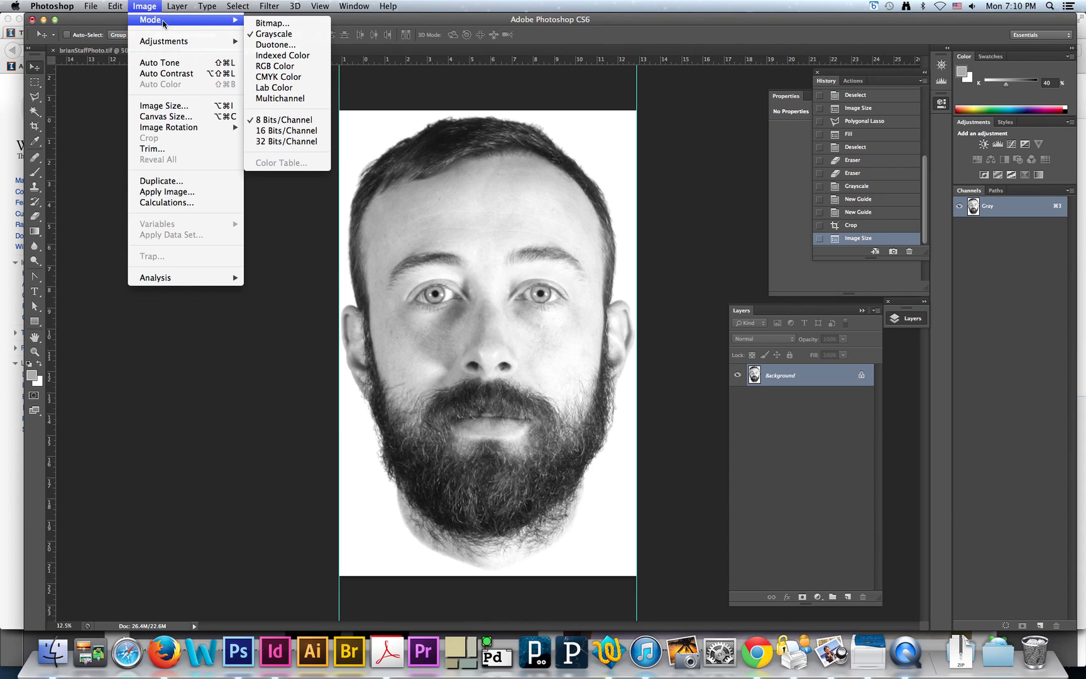
click(264, 24)
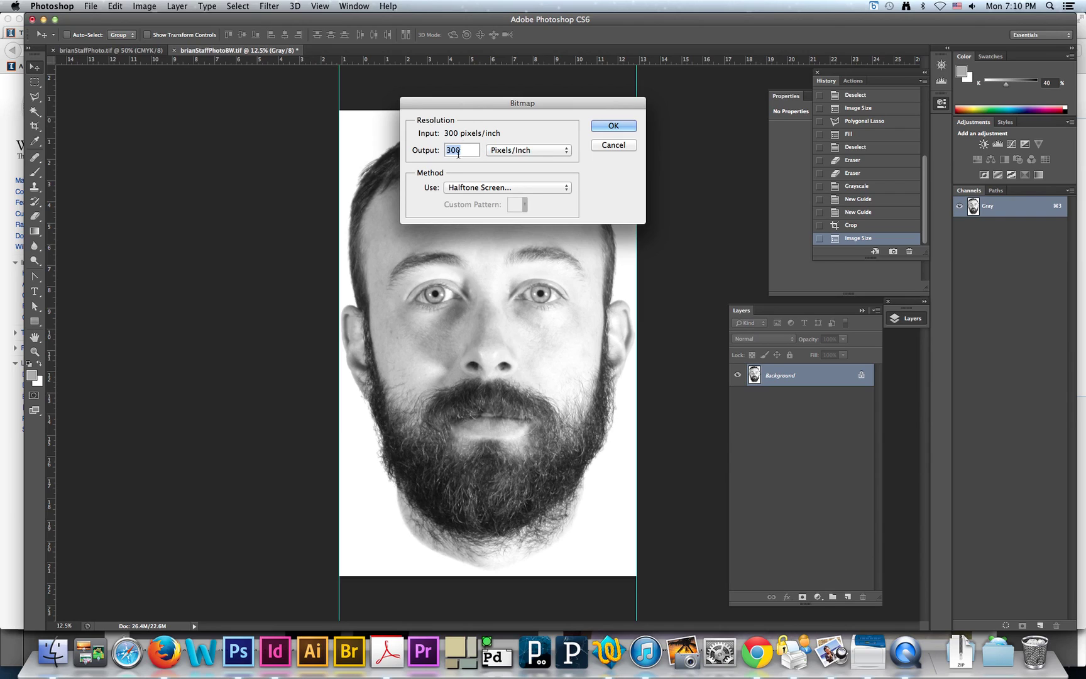
click(477, 188)
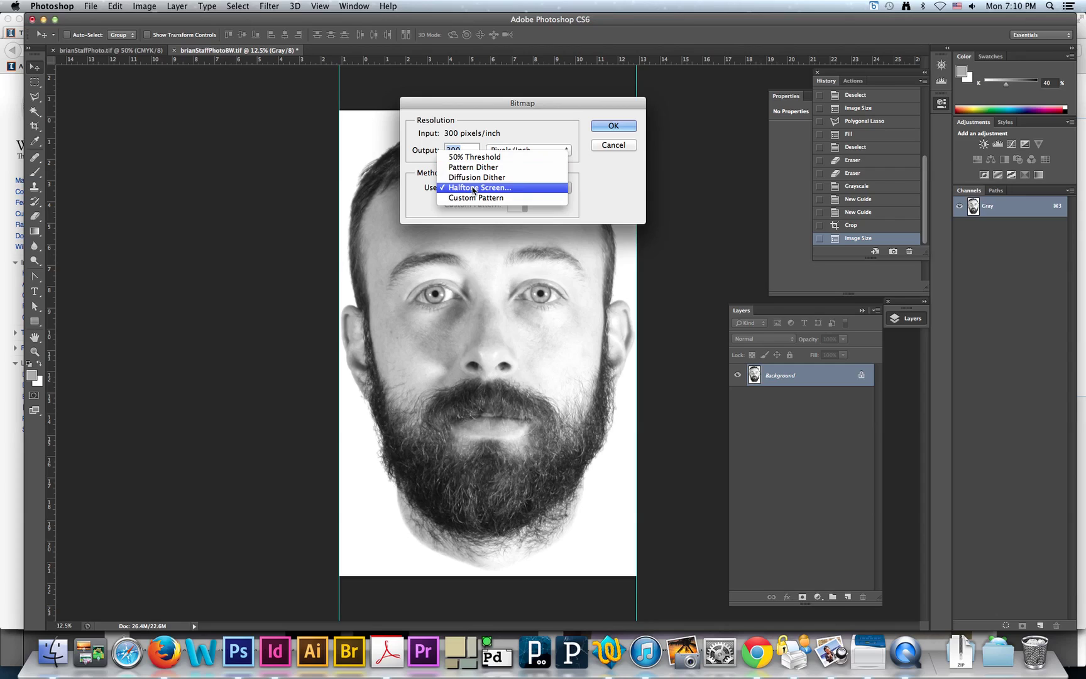
click(474, 190)
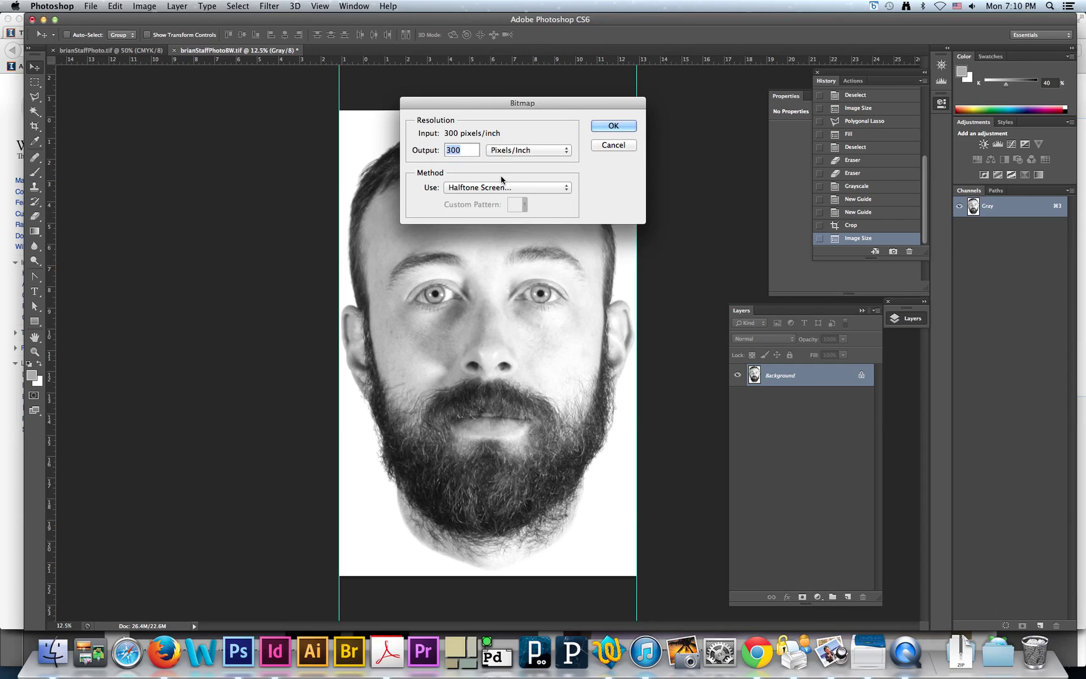
click(613, 127)
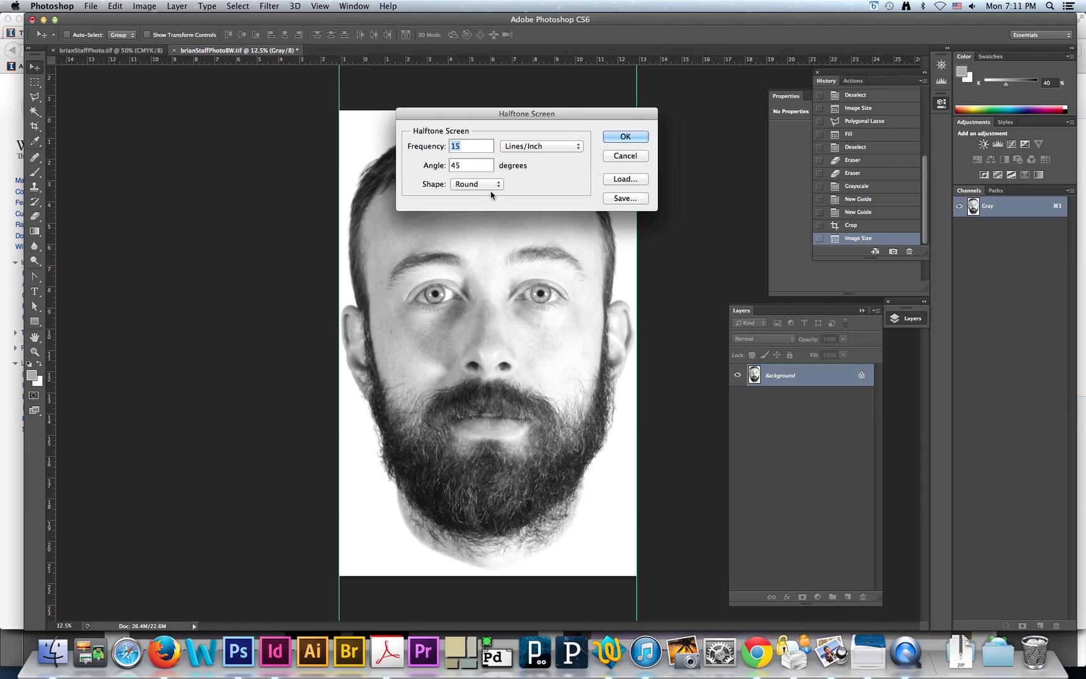
click(490, 184)
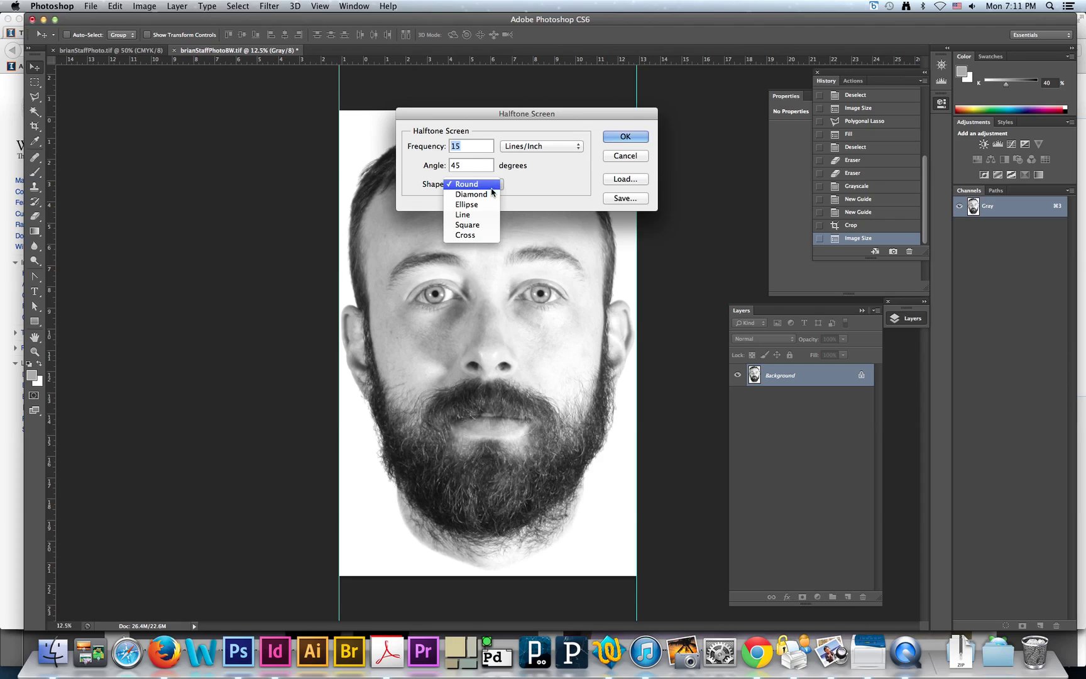
click(490, 184)
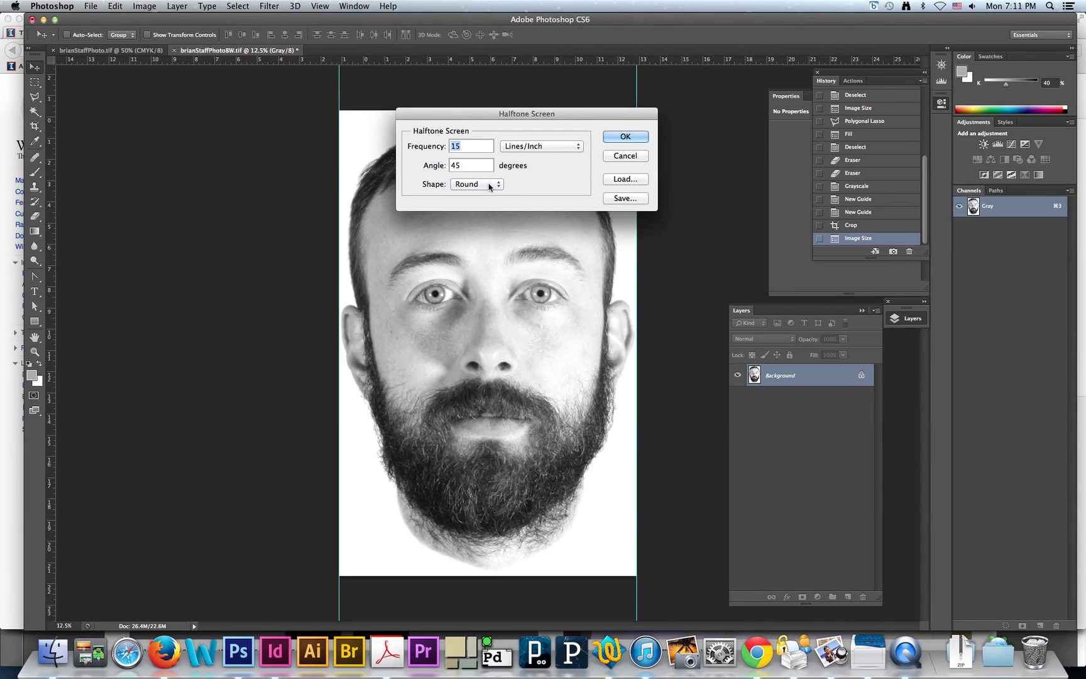
click(625, 139)
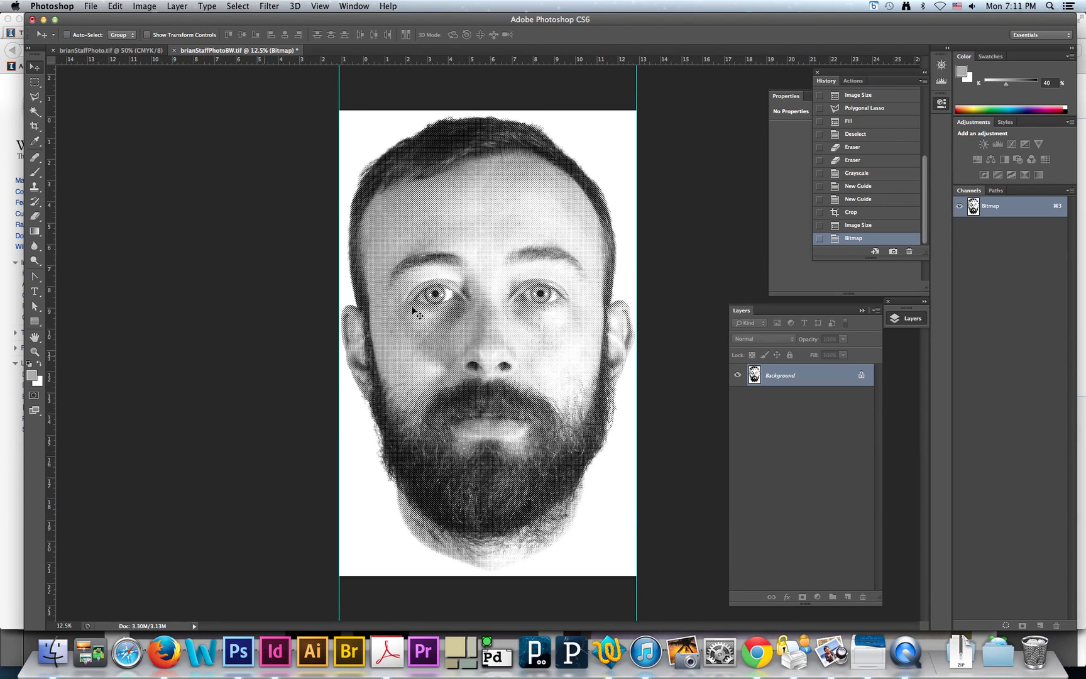
Examine the halftone dot pattern around the eyes and nose up close, then return to the whole portrait
key(z)
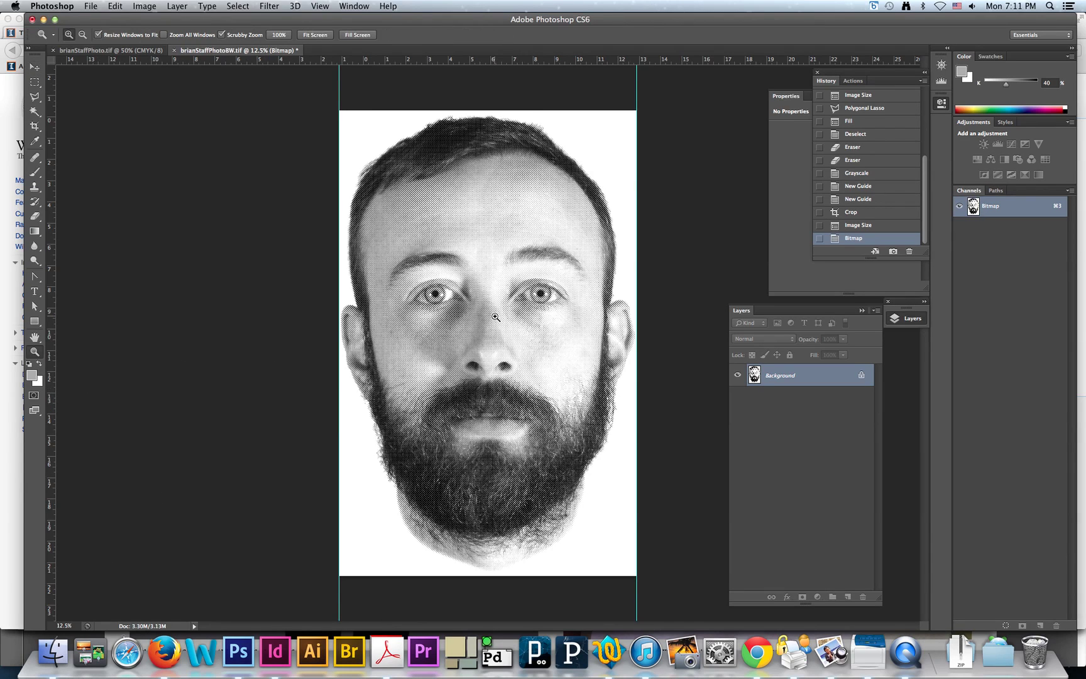
click(495, 317)
click(496, 317)
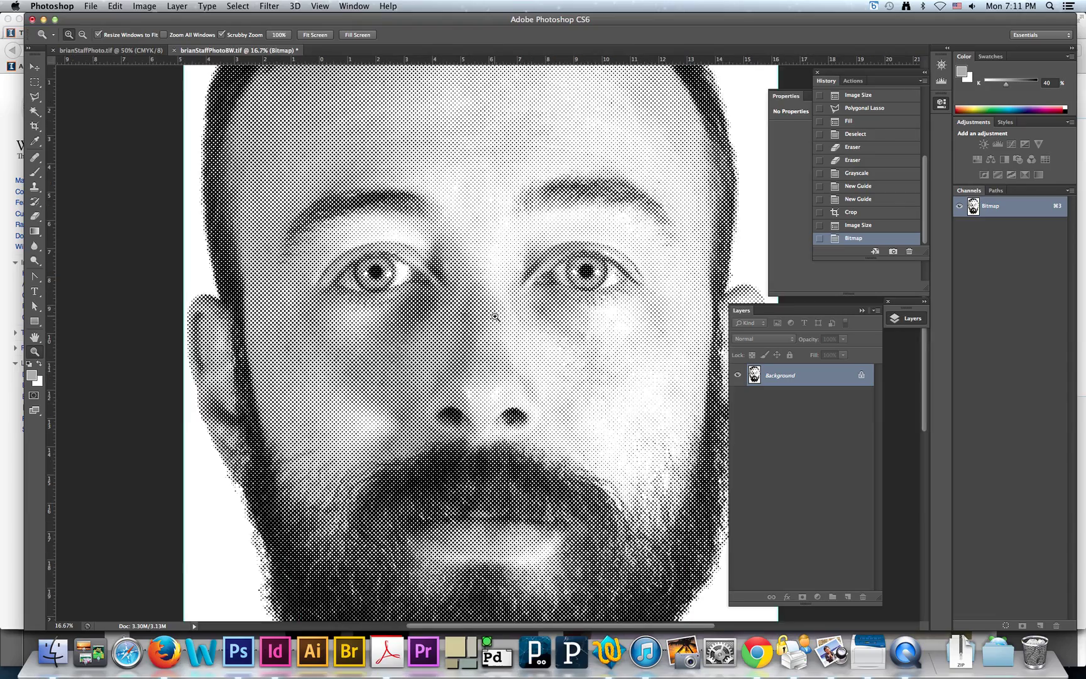
click(495, 319)
click(495, 321)
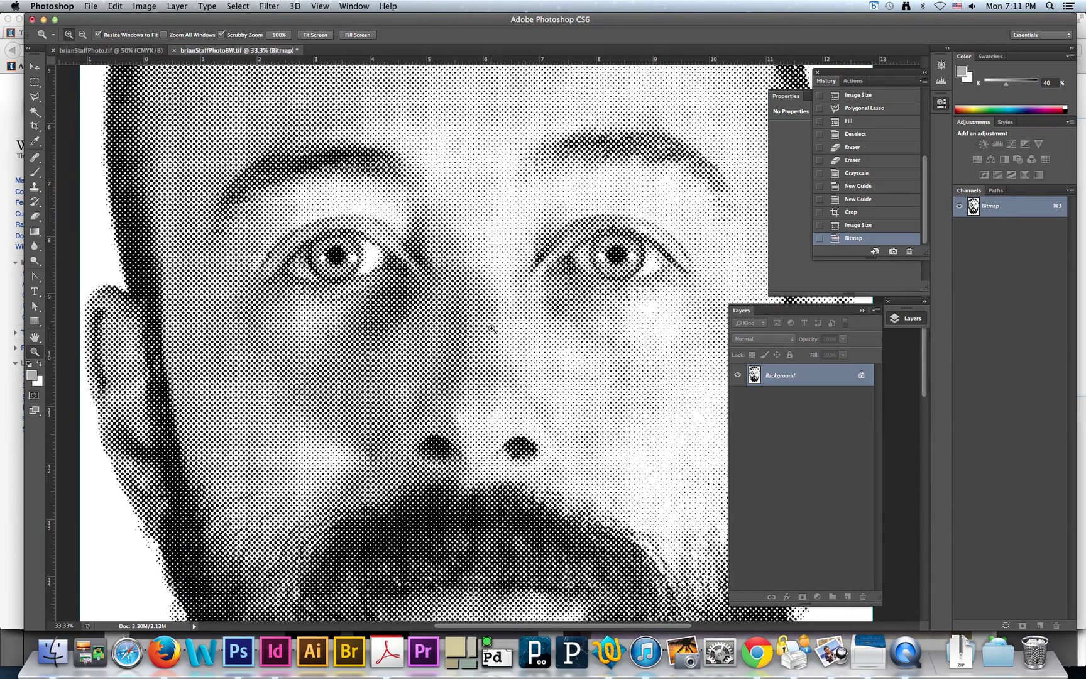
alt+click(495, 327)
alt+click(499, 361)
alt+click(497, 362)
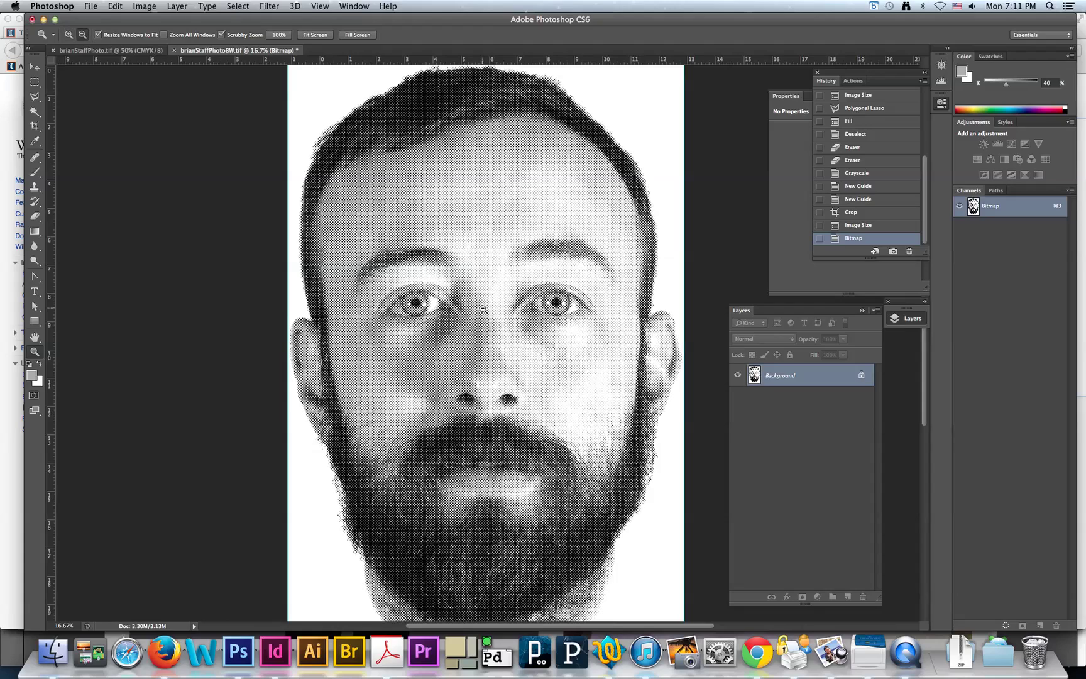
alt+click(483, 309)
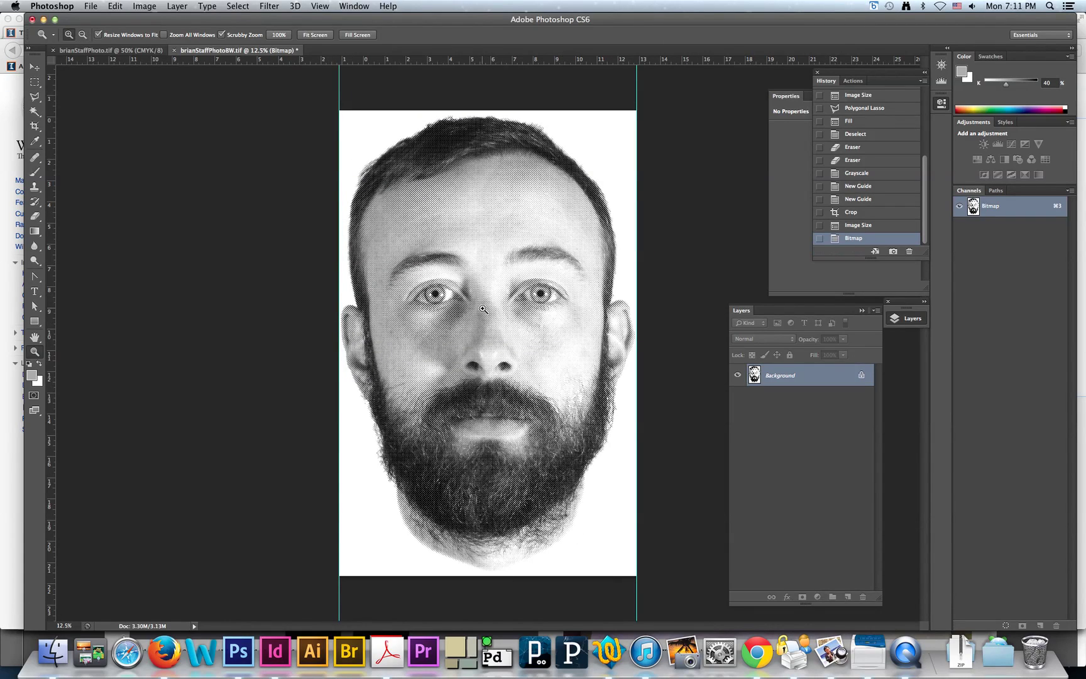